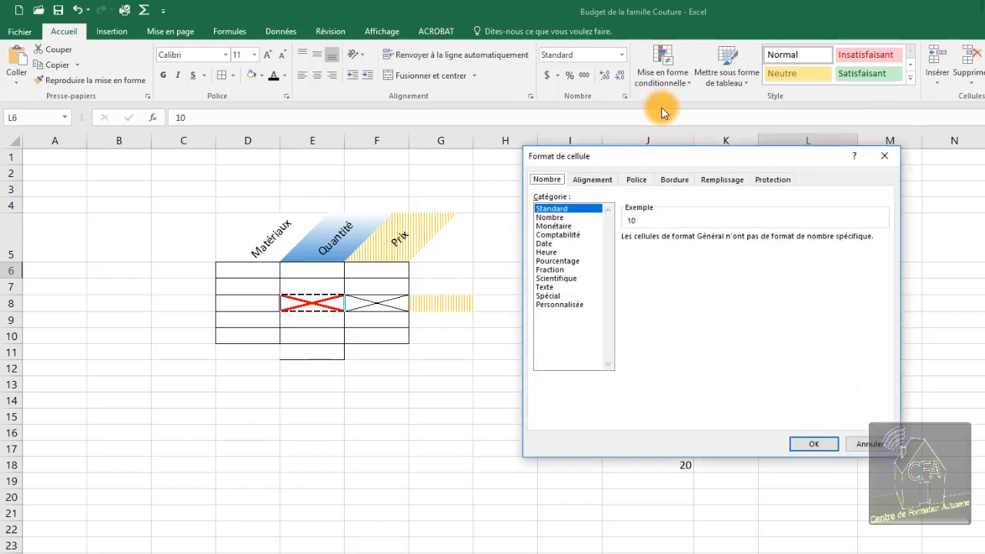
- Review the number, alignment, font, border, fill and protection settings in the cell format options for L6
left_click_drag(772, 154, 616, 162)
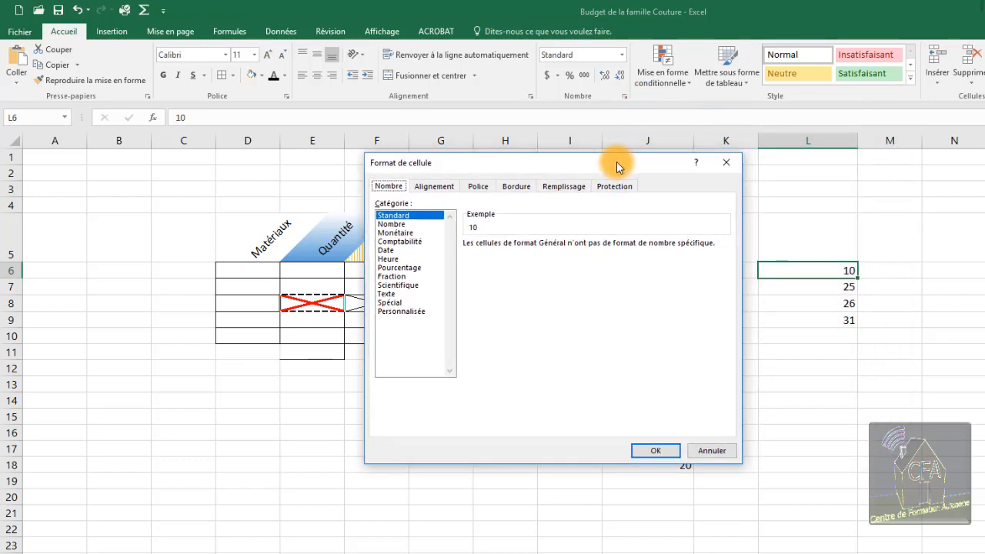
left_click(431, 188)
left_click(478, 187)
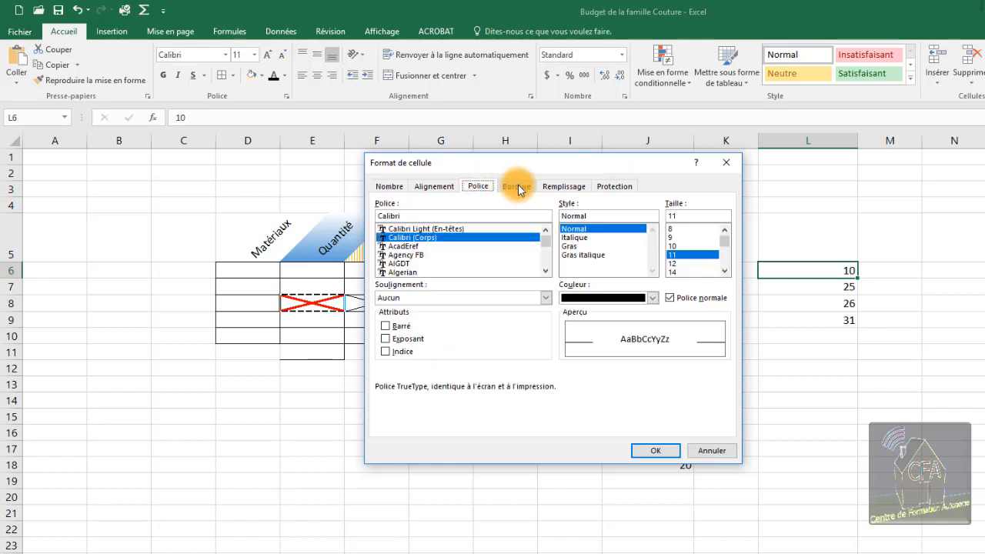
left_click(518, 185)
left_click(563, 186)
left_click(613, 186)
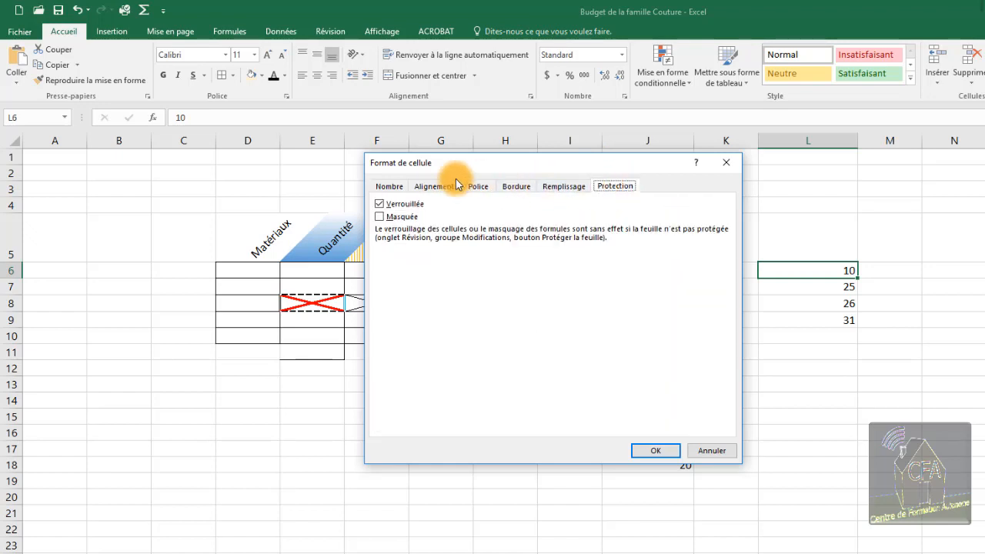
left_click(389, 188)
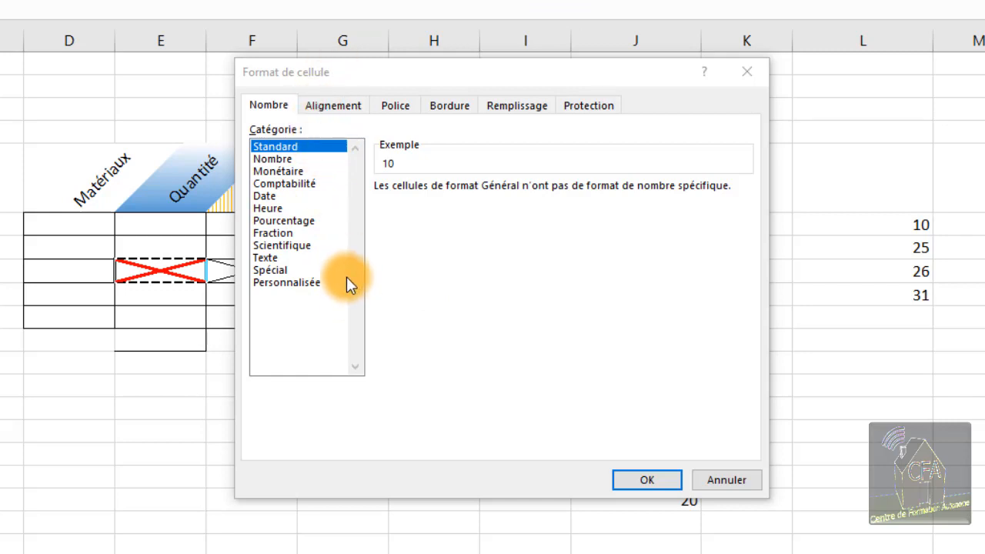
- Examine the Personnalisée number formats for L6, previewing currency, date-time and mmmm aaaa codes, and leave without applying any
left_click(281, 284)
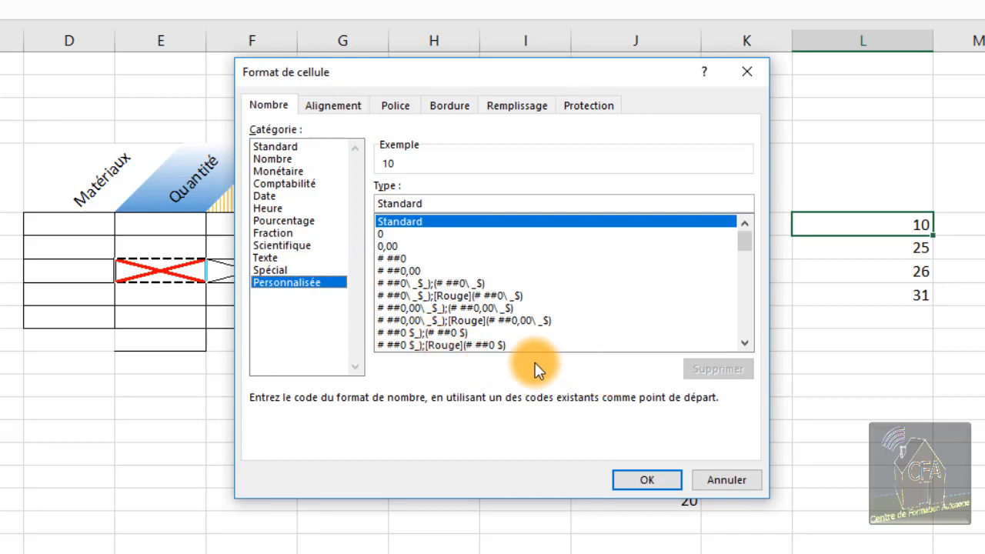
left_click(399, 259)
left_click(403, 296)
left_click(409, 332)
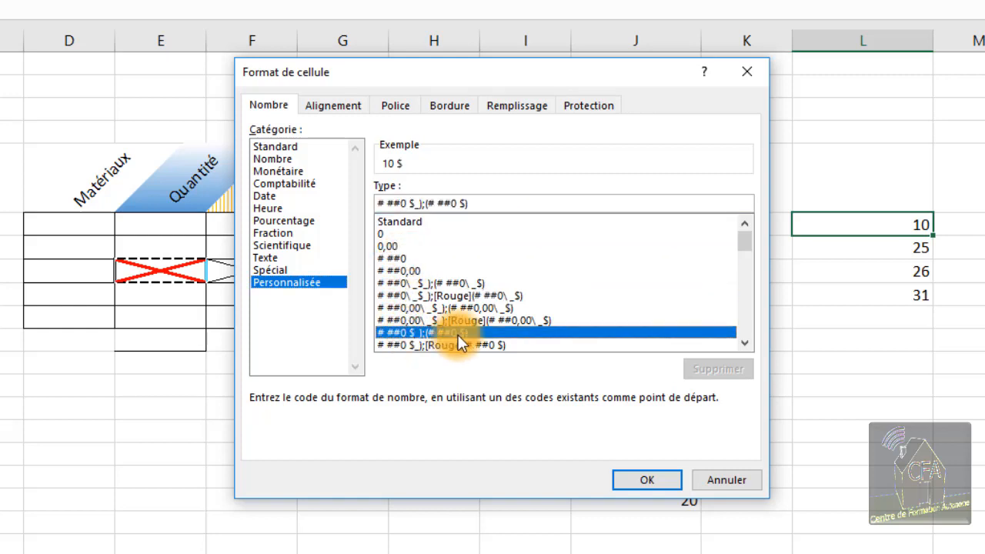
left_click_drag(750, 235, 749, 270)
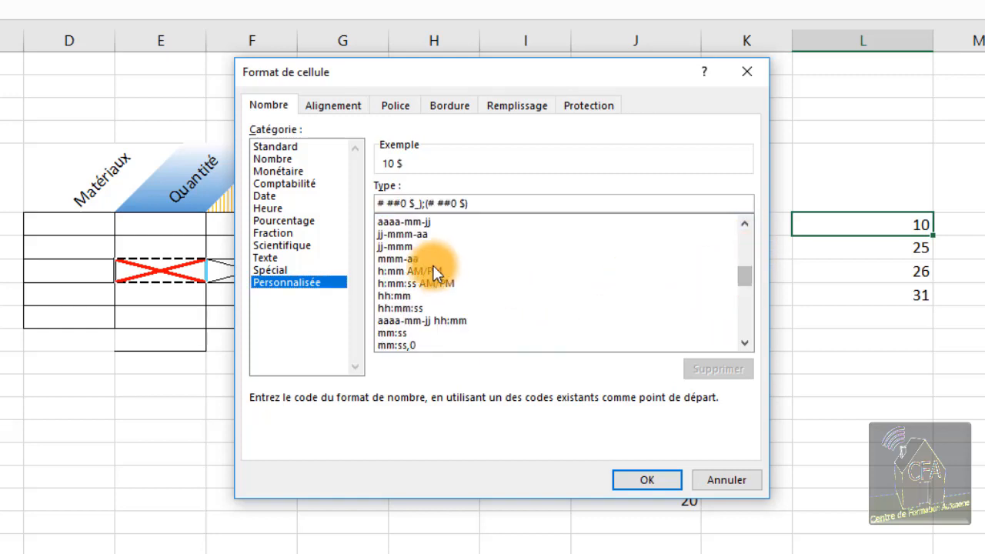
left_click(431, 272)
left_click(394, 319)
left_click(745, 343)
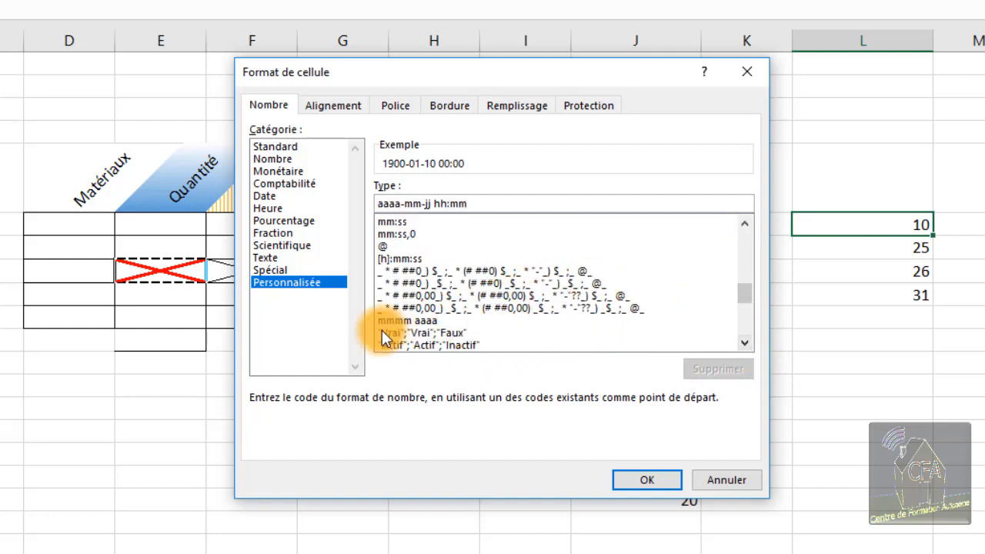
left_click(438, 331)
left_click(409, 319)
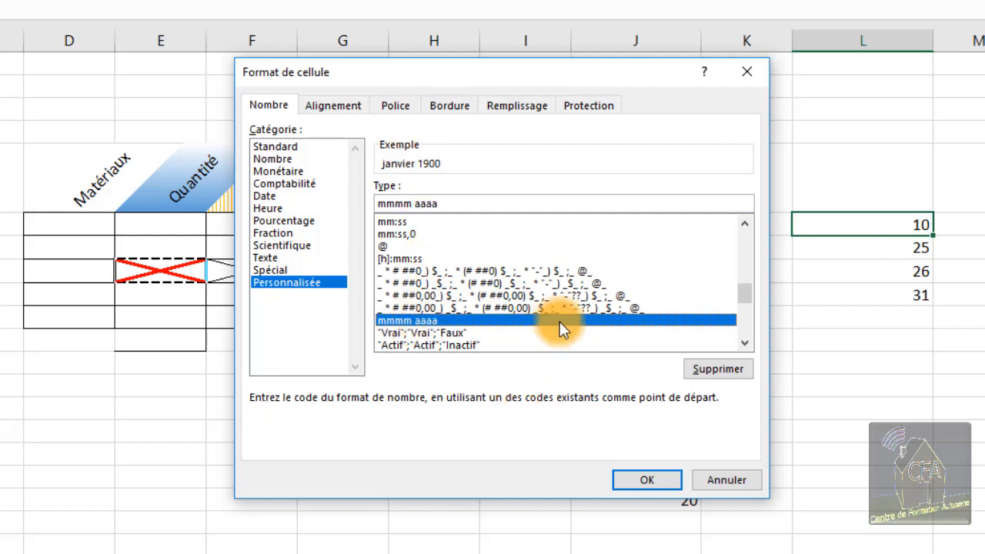
left_click_drag(749, 290, 732, 224)
left_click_drag(642, 78, 636, 107)
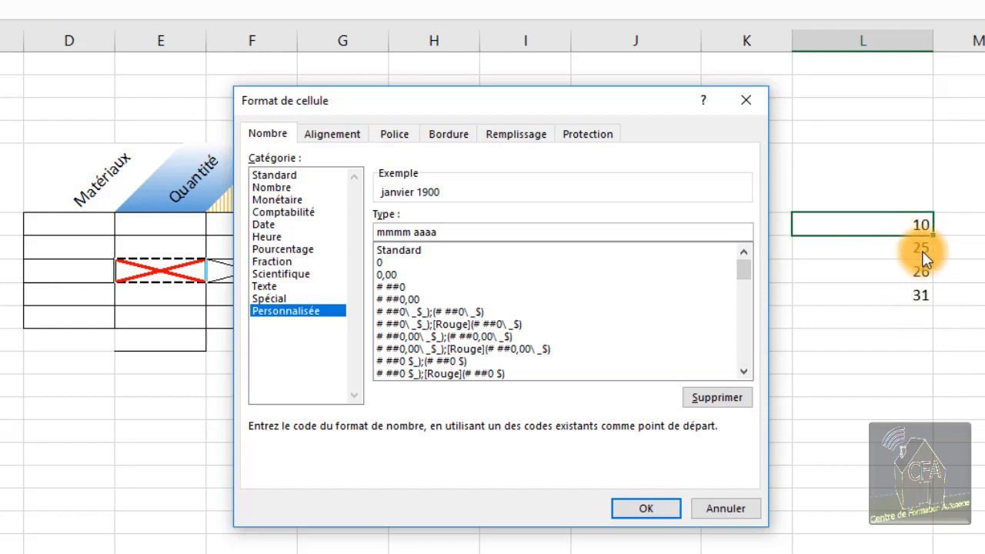
left_click(742, 98)
- Enter Élèves in M6 and fill it down through M9 beside the numbers
left_click(964, 219)
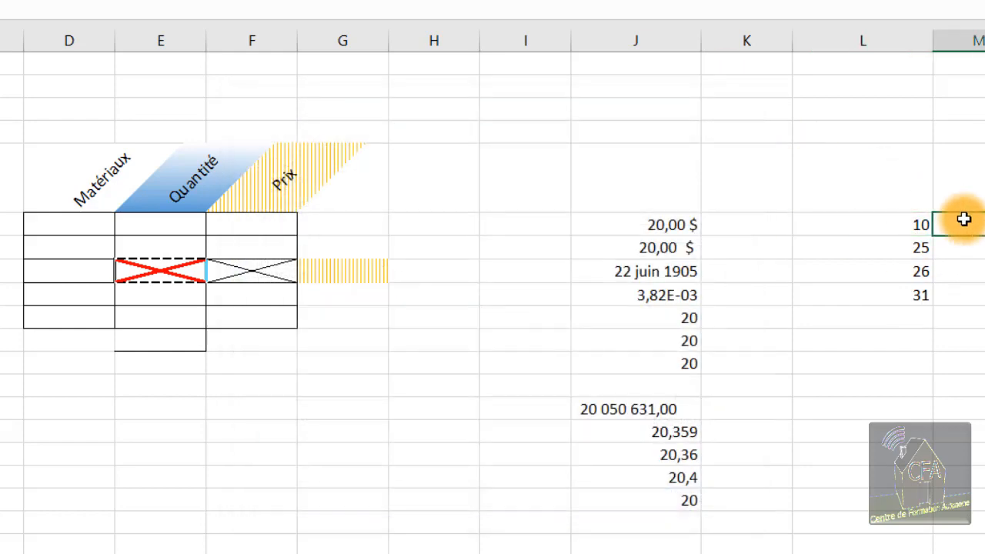
type("Él")
key("BackSpace")
key("BackSpace")
key("BackSpace")
type("èves")
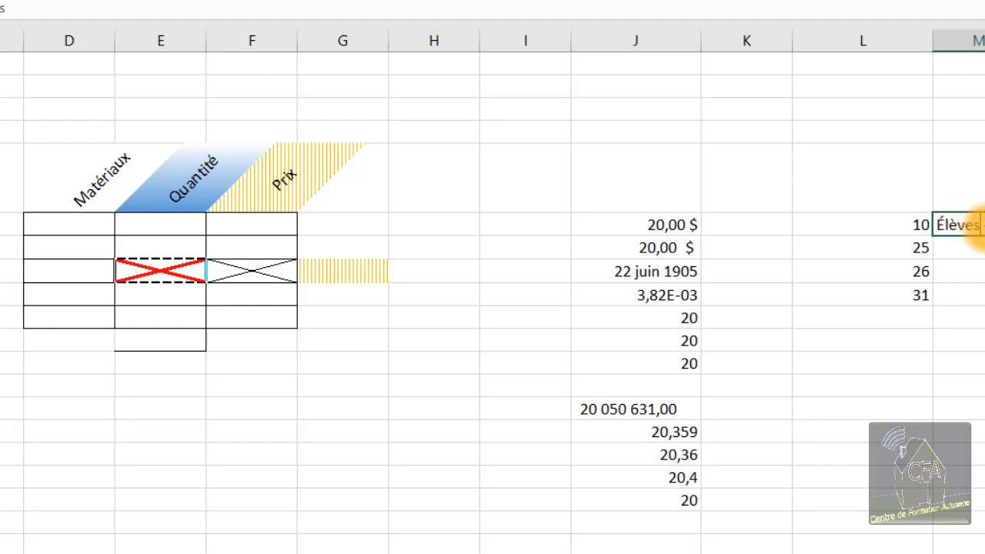
key("Return")
key("Return")
left_click(973, 226)
left_click_drag(984, 235, 984, 297)
left_click(973, 384)
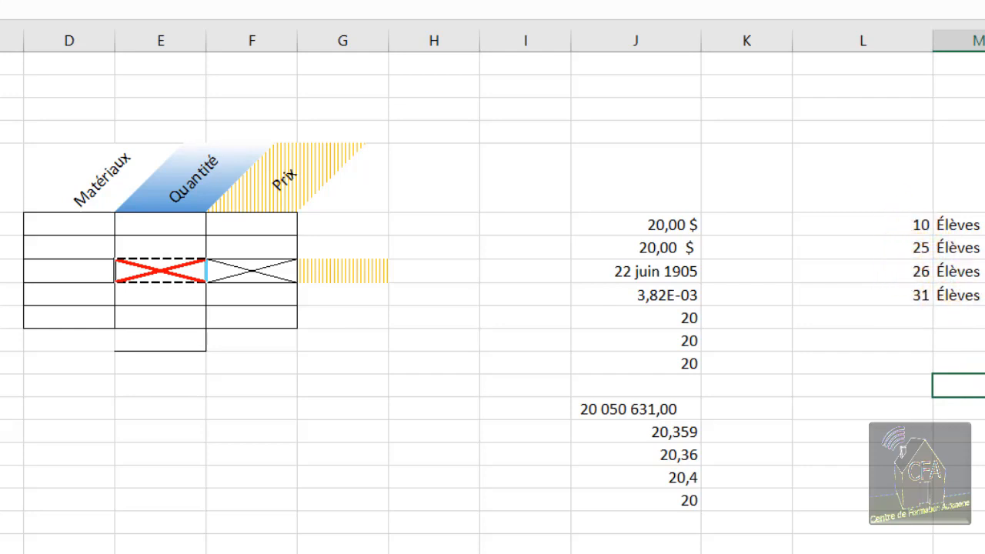
- Clear the Élèves labels from M6:M9
left_click_drag(962, 223, 982, 293)
key("Delete")
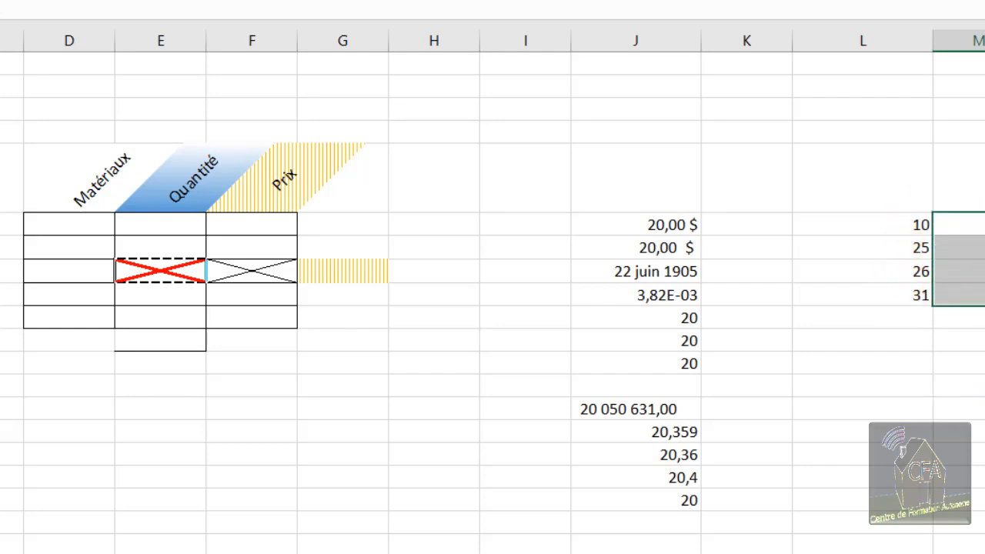
left_click(984, 271)
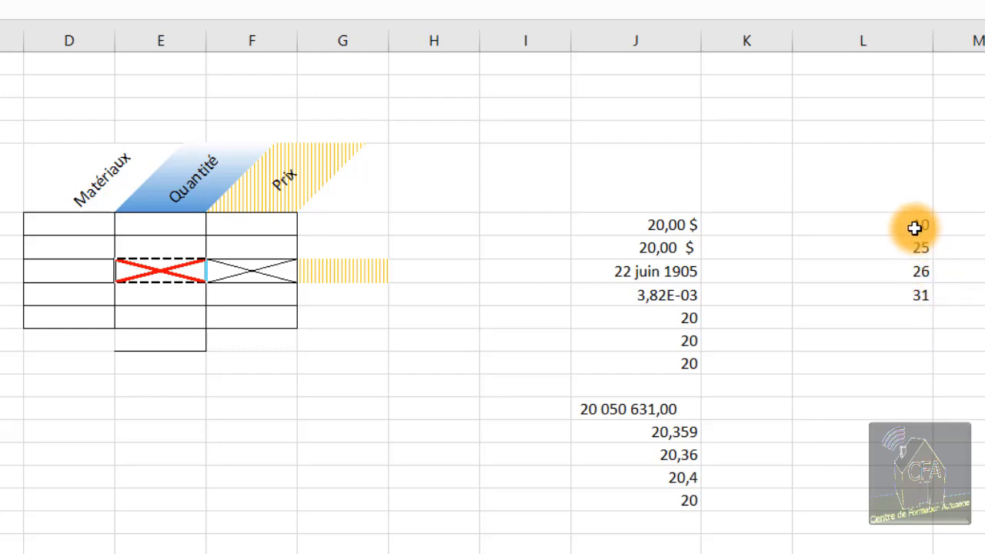
- Apply the custom number format Standard "Élèves" to the values in L6:L9
left_click_drag(909, 224, 893, 297)
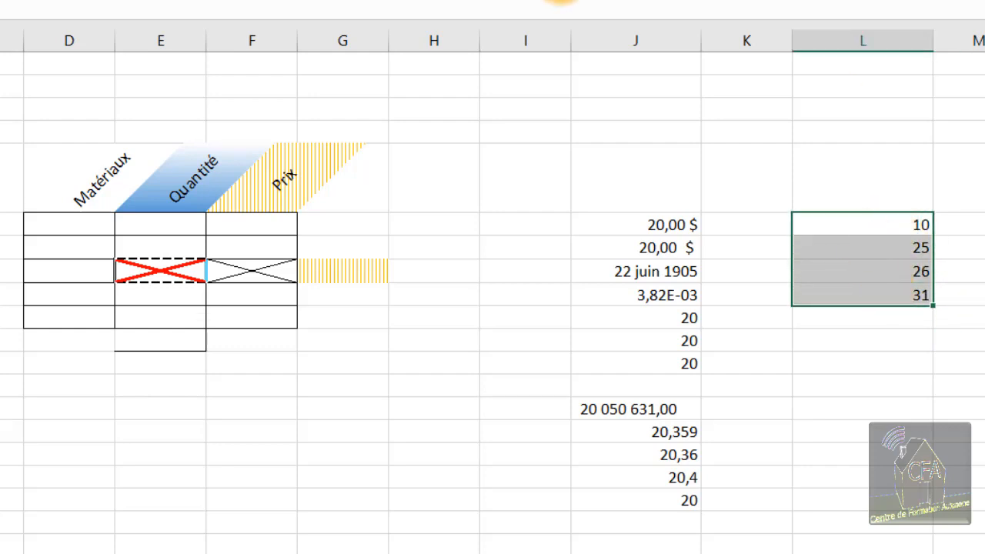
key("ctrl+1")
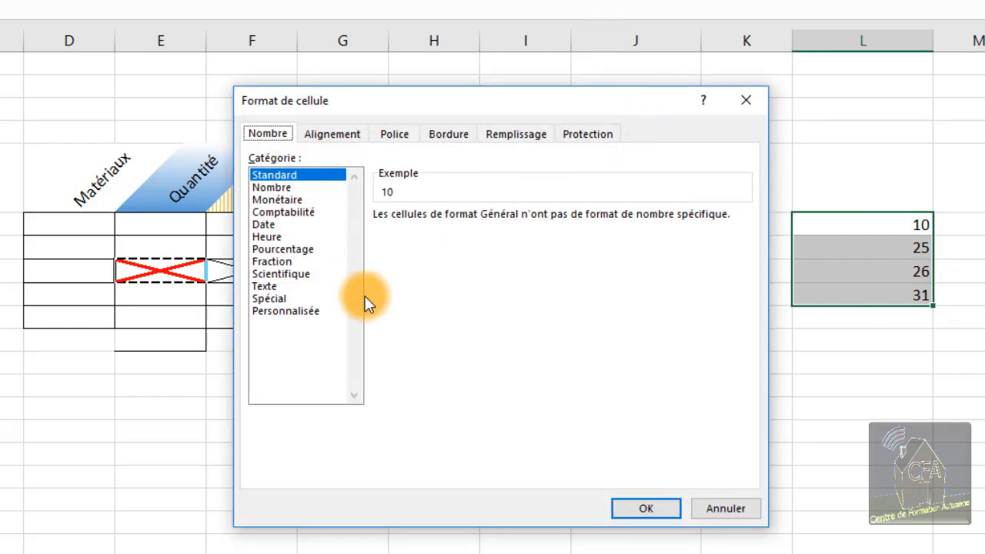
left_click(285, 310)
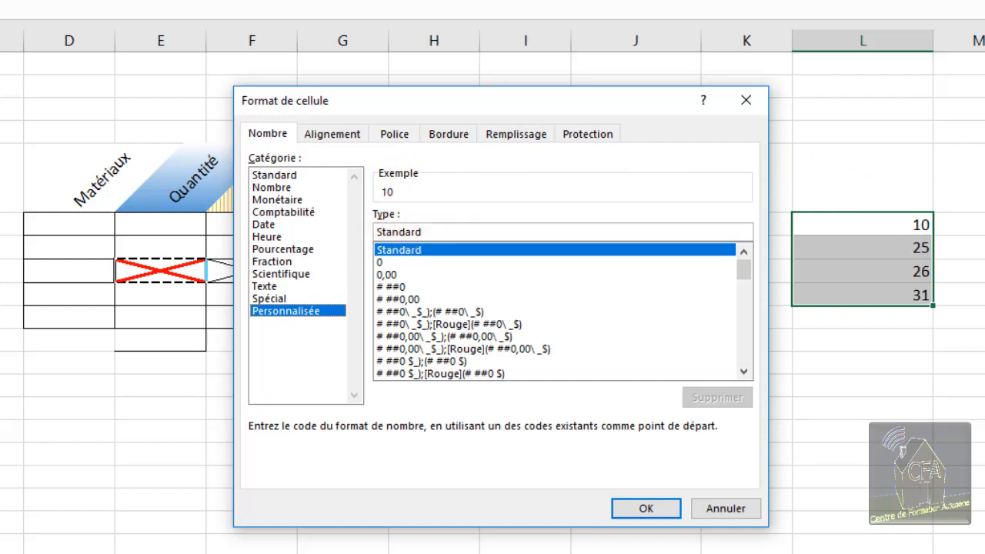
left_click(445, 232)
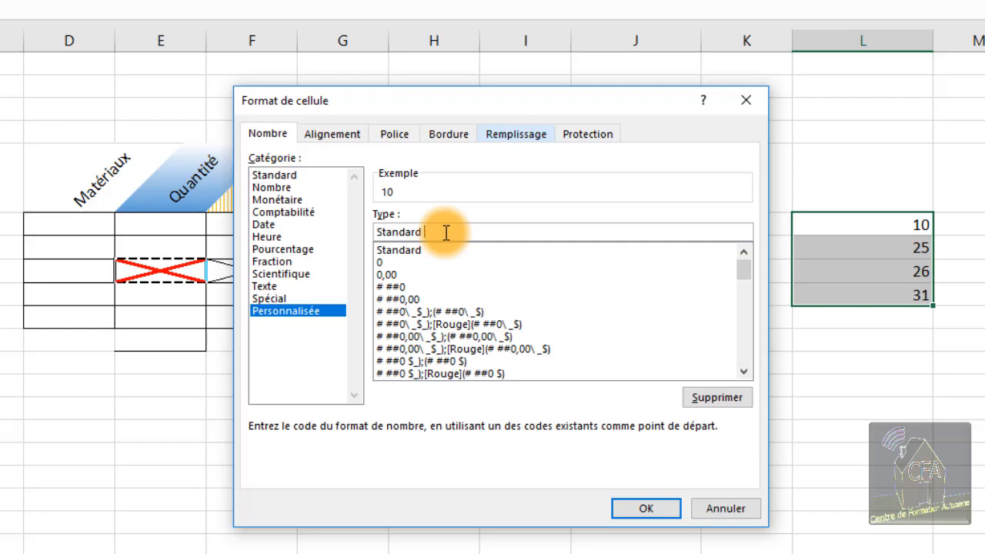
type("\"")
type("Élèves\"")
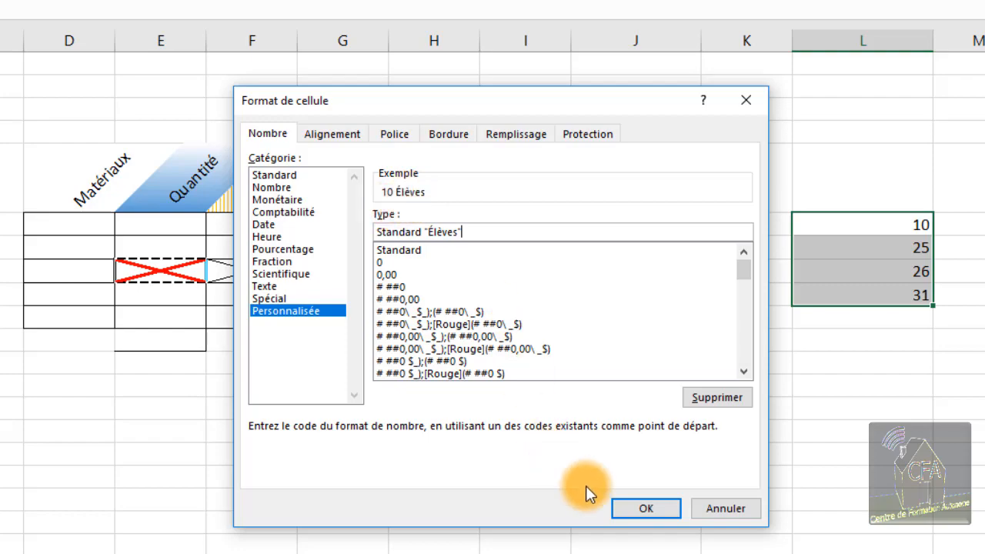
left_click(641, 508)
left_click(877, 410)
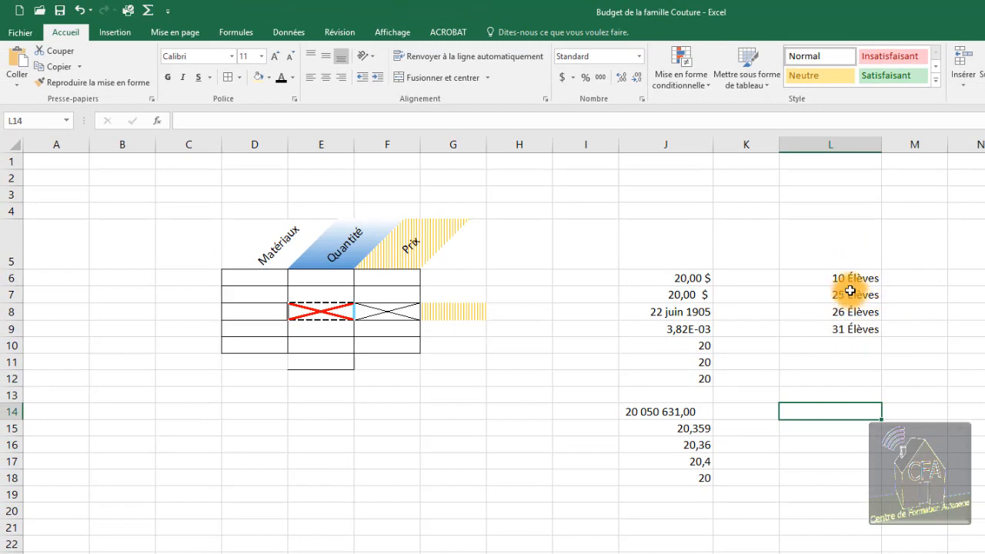
- Clear the values in L6:L9 and enter 25 in L7
left_click_drag(852, 279, 854, 330)
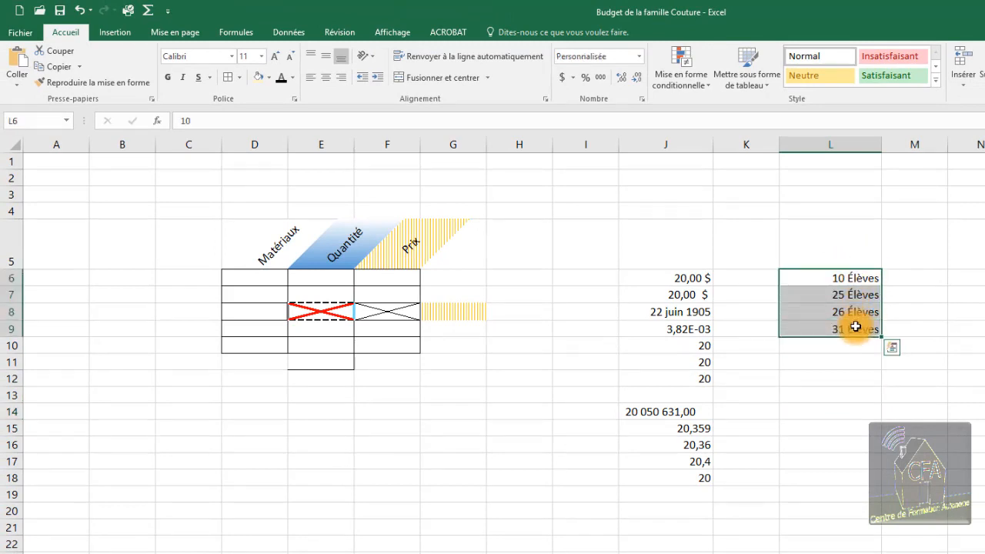
key("Delete")
left_click(852, 297)
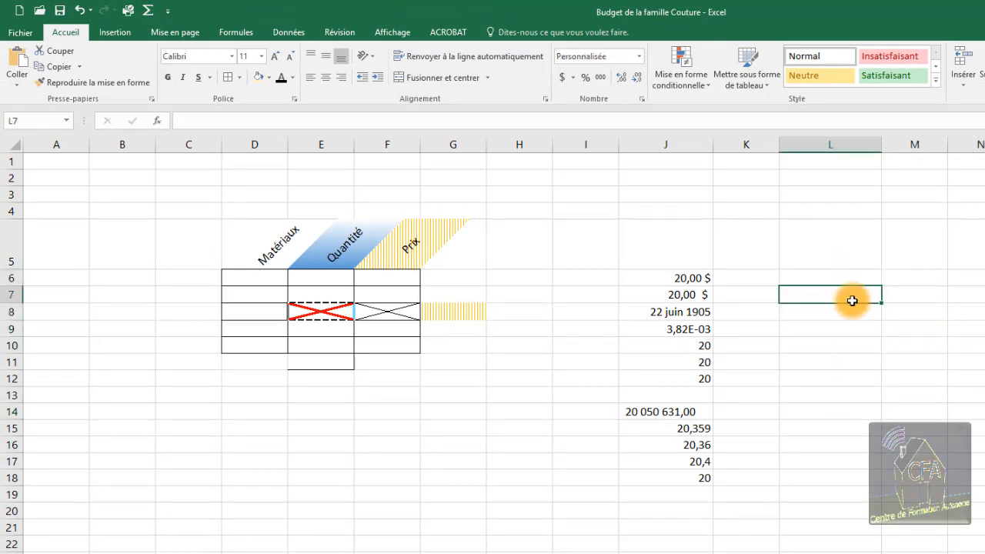
type("25 Élèves")
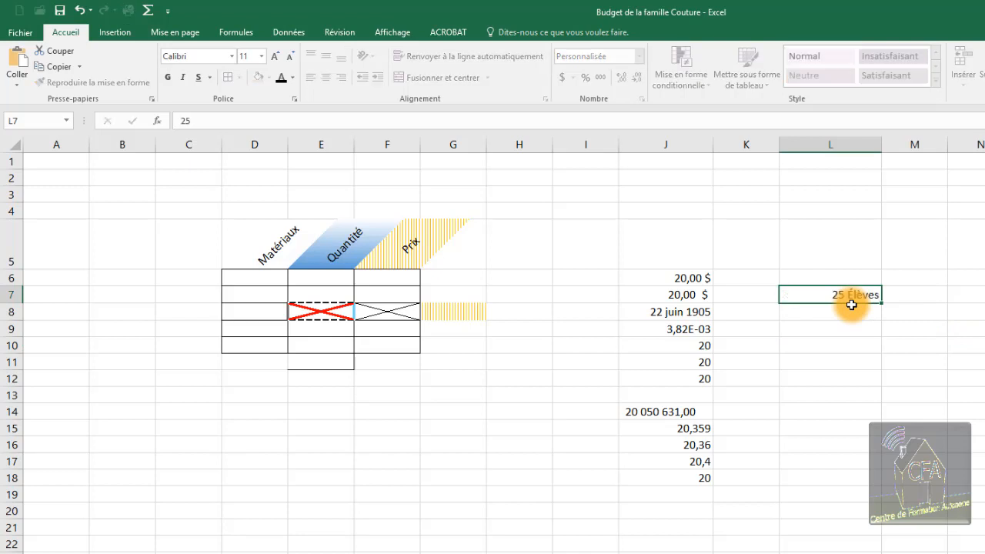
key("Return")
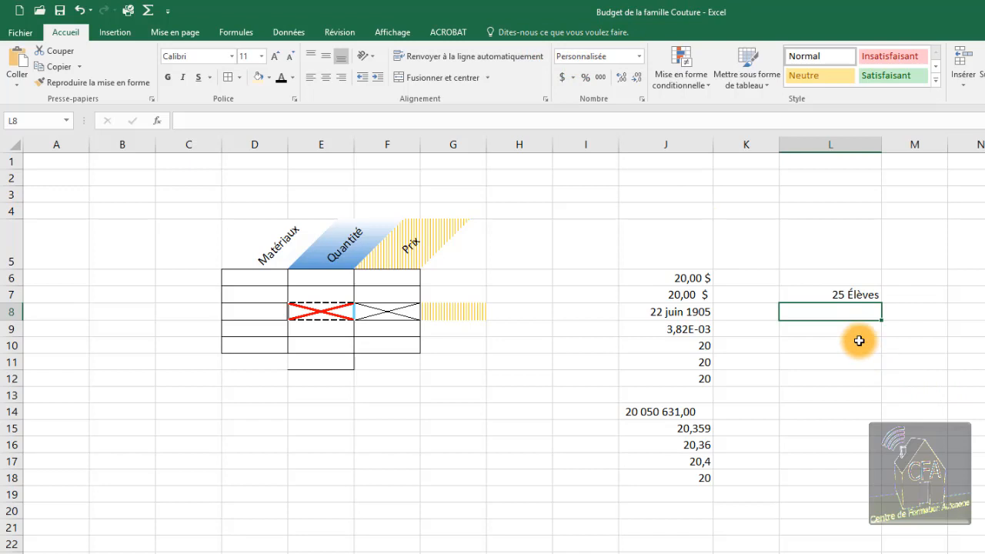
- Test the format with 25,5 in L8 and replace that value with 30
type("25,5")
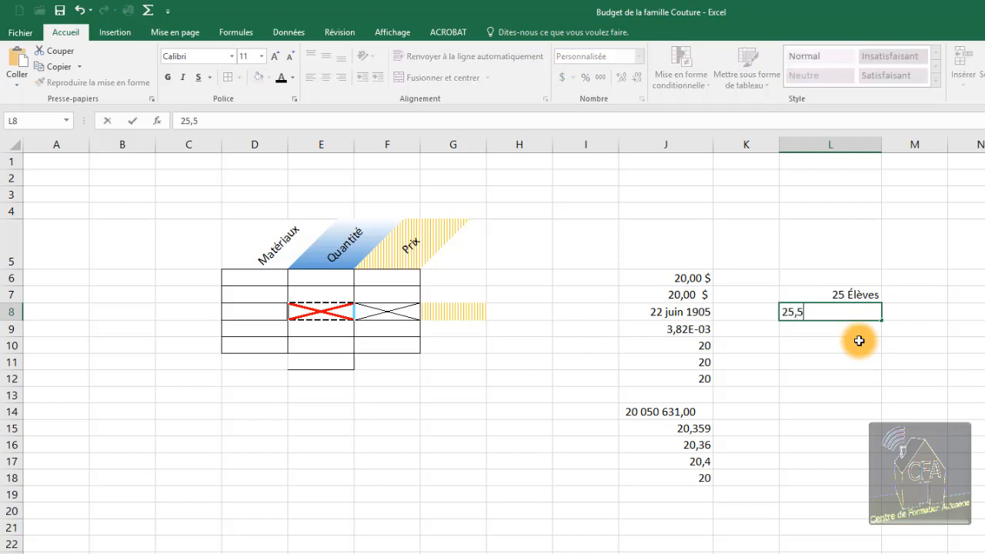
key("Return")
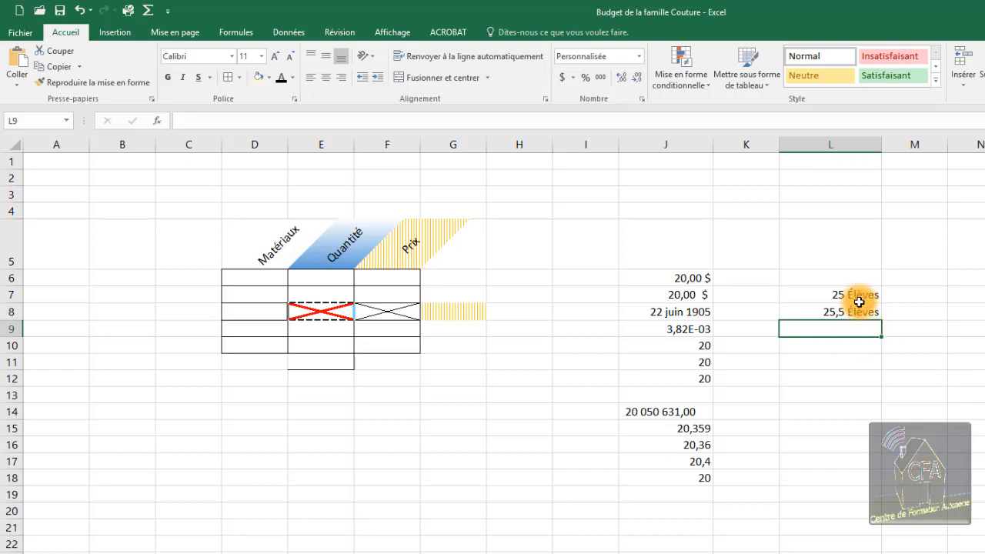
left_click(859, 313)
type("30")
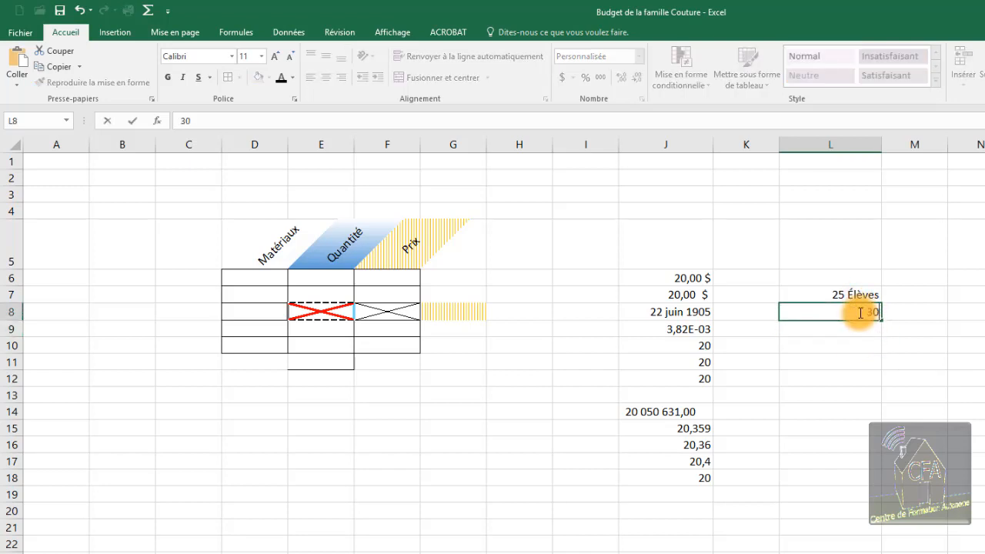
key("Return")
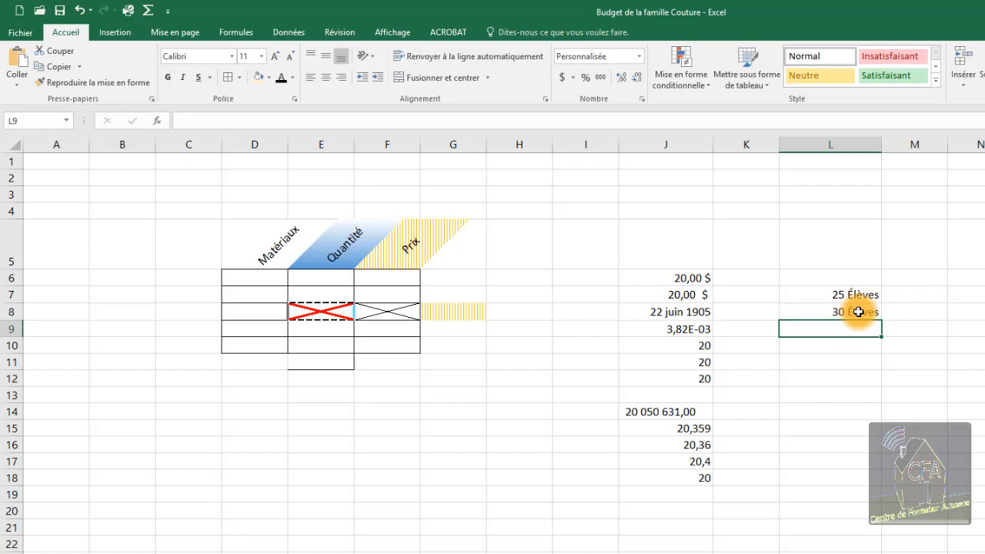
- Enter 2 in L9 and discard the entry started in L10
type("2")
key("Return")
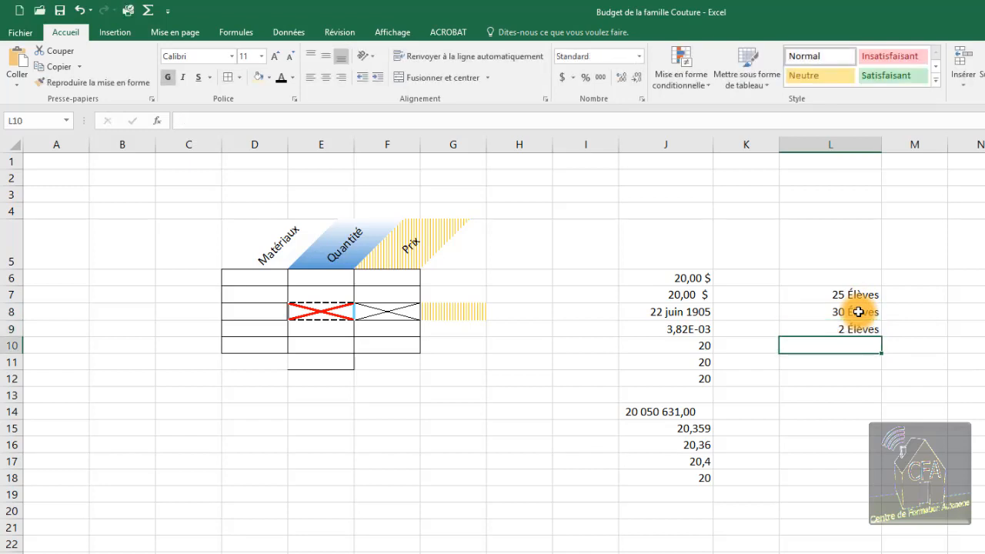
type("20")
key("BackSpace")
key("BackSpace")
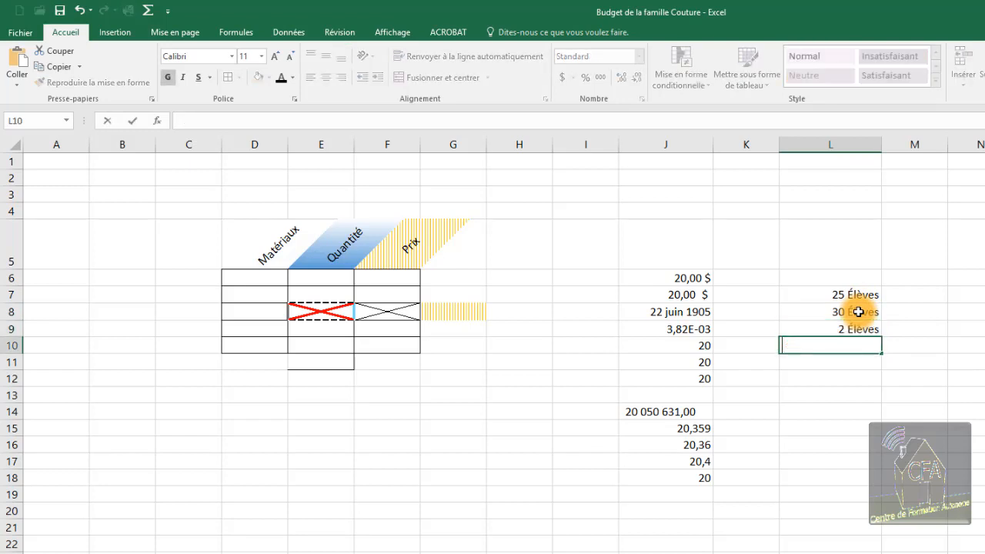
- Enter 12,3685 in L6 to test the format with decimals
left_click(837, 277)
type("12")
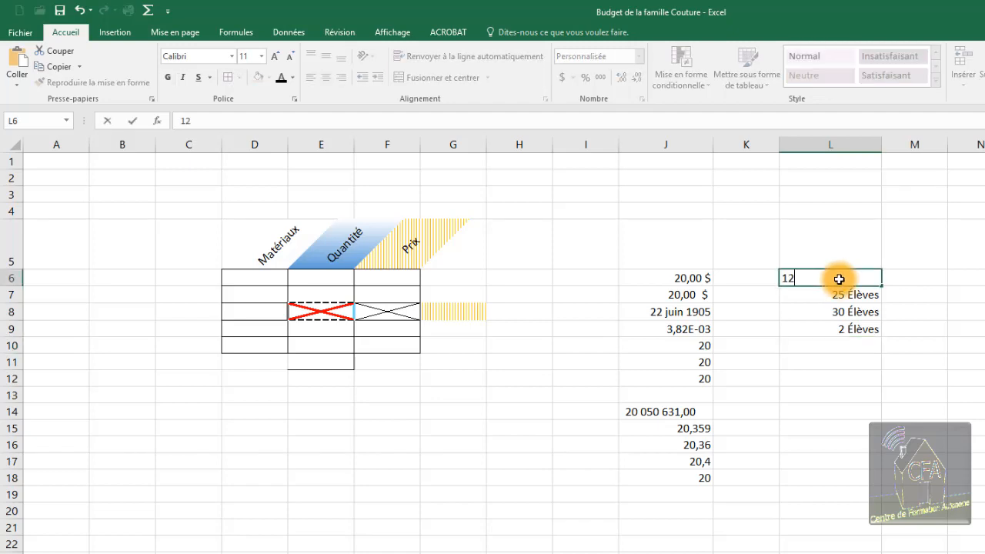
type(",3685")
key("Return")
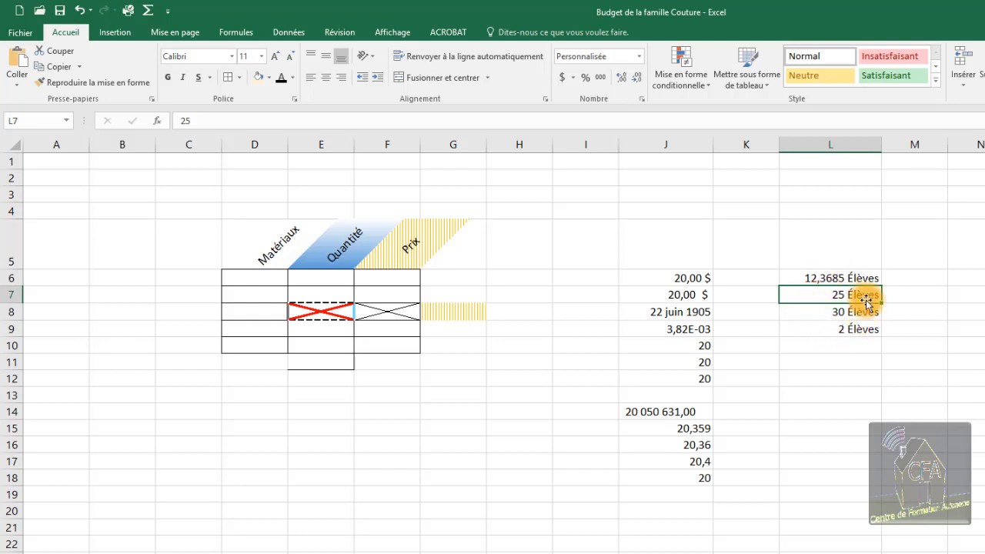
- Clear the value in L9 and move down to L12
left_click(859, 332)
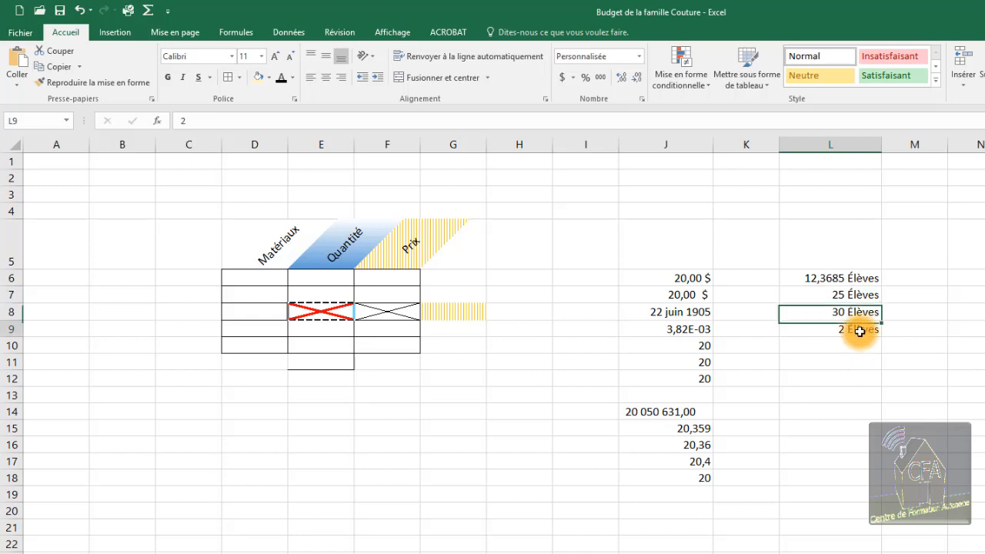
key("Delete")
key("Down")
key("Down")
key("Down")
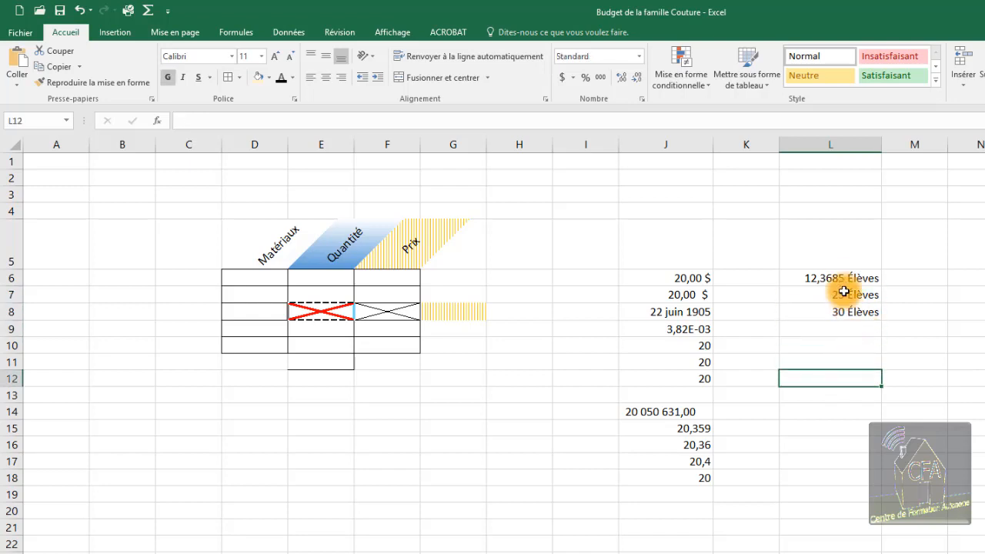
- Add the values of L6, L7 and L8 in L9 with the formula =L6+L7+L8 and review the result cell
left_click(841, 330)
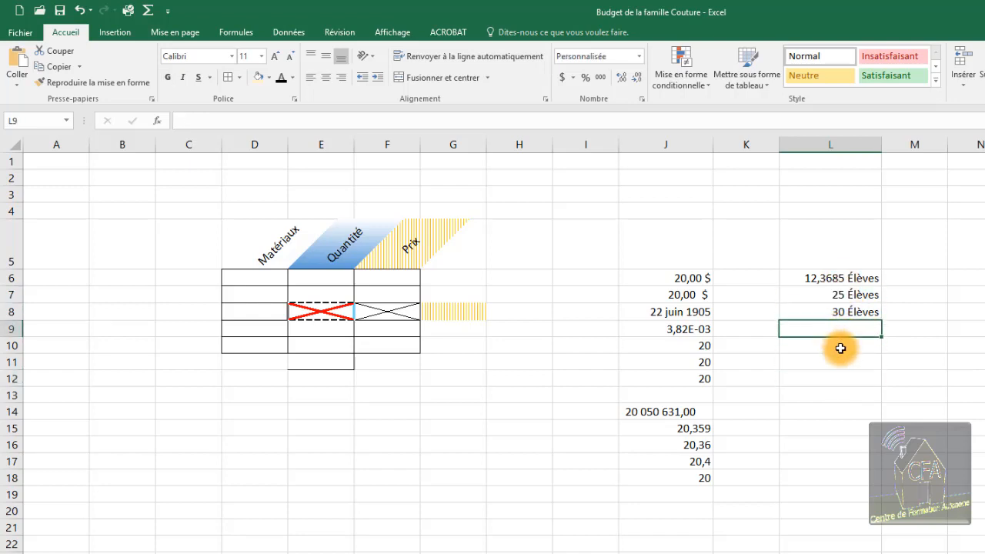
type("=")
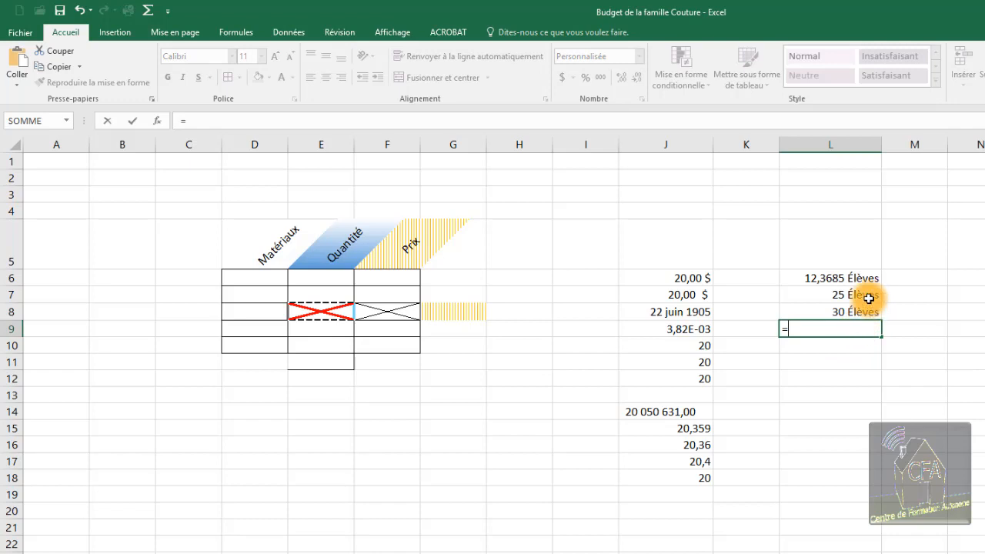
left_click(835, 278)
type("+")
left_click(843, 296)
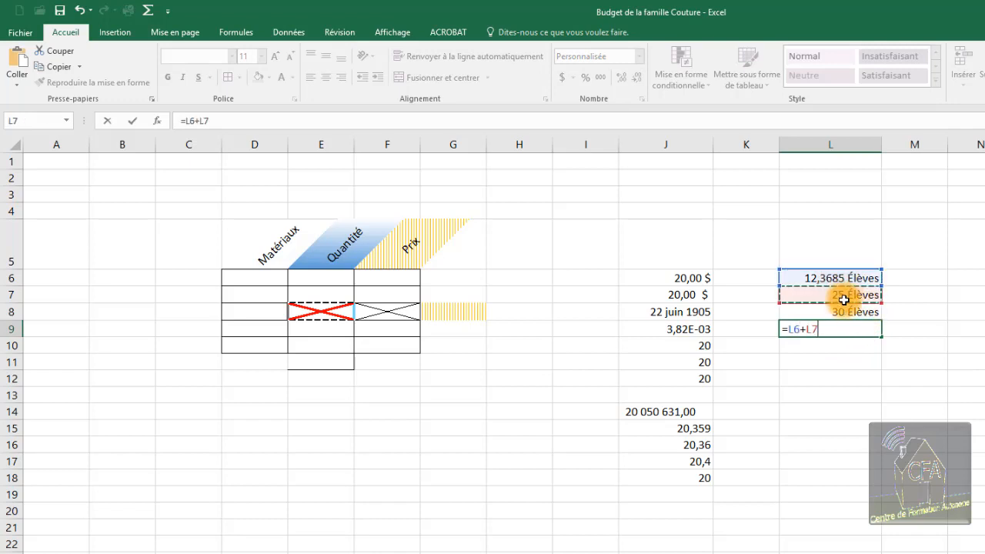
type("+")
left_click(843, 311)
key("Return")
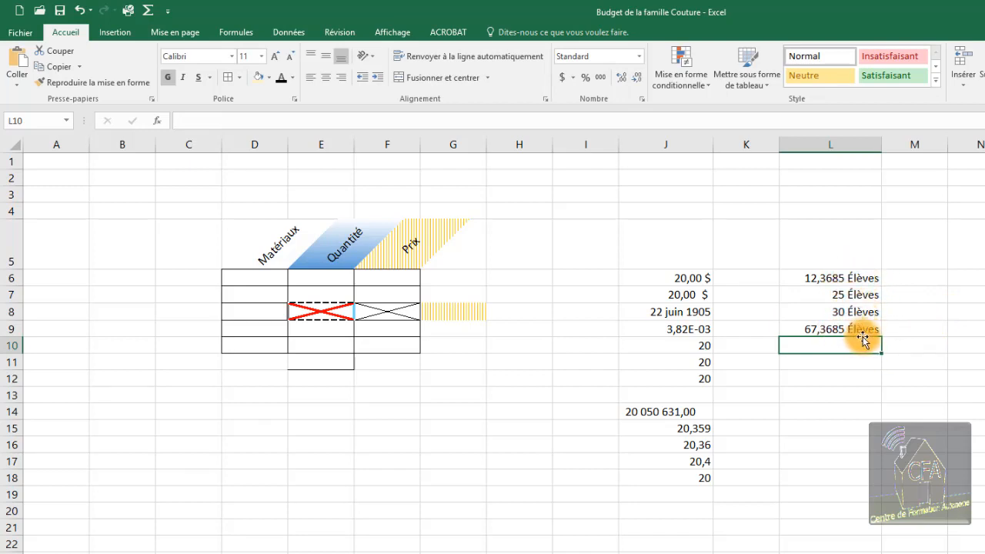
left_click(827, 327)
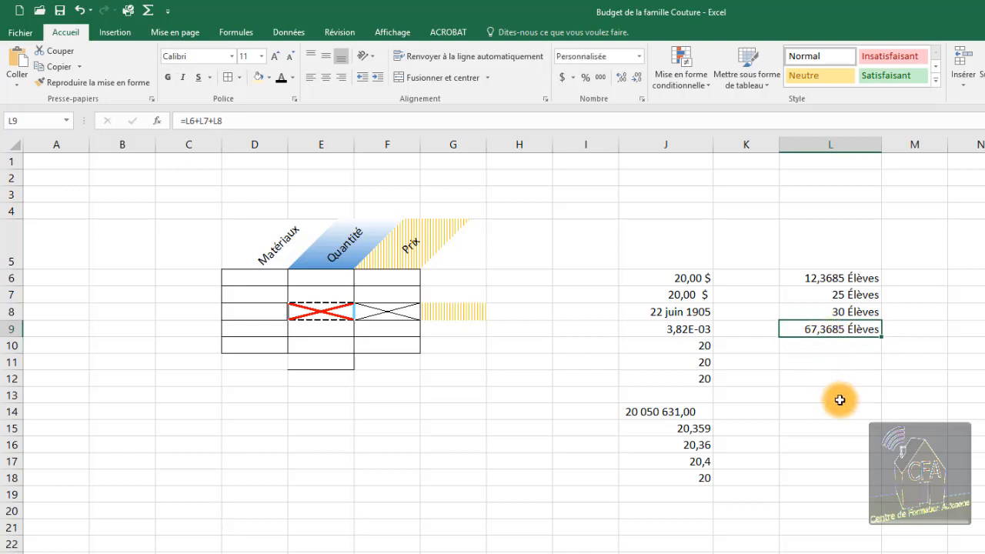
- Reset the number format of L6 to L8 to Standard and check the sum cell L9
left_click_drag(861, 282, 861, 316)
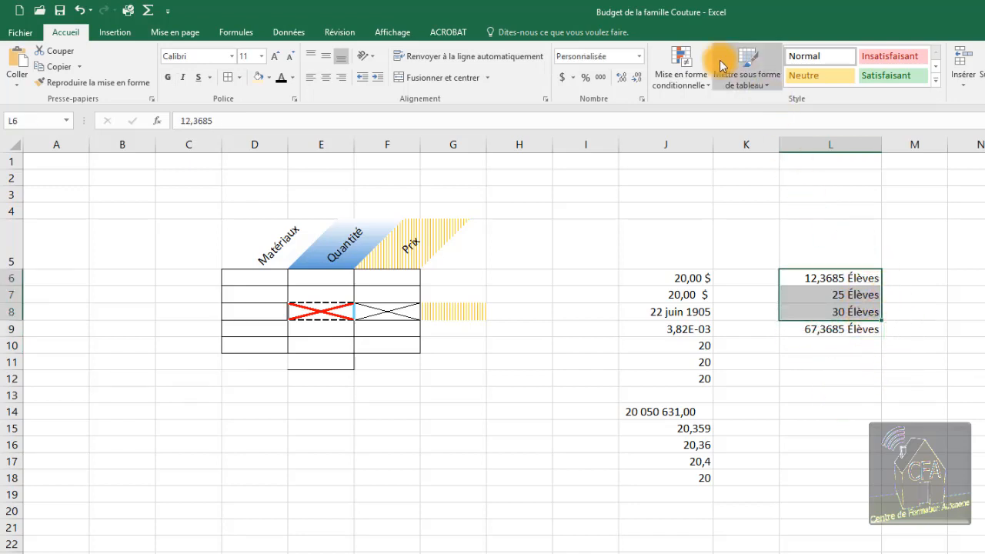
left_click(640, 60)
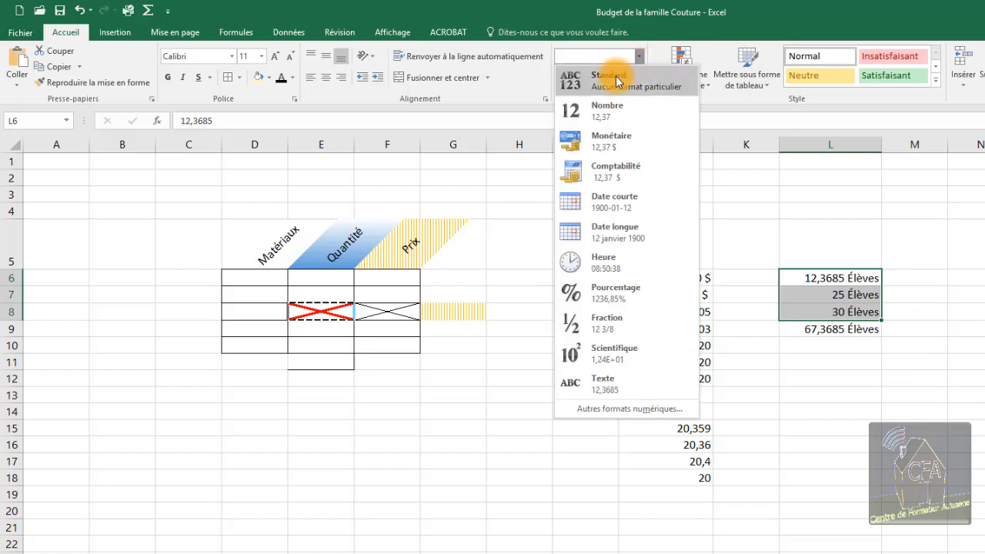
left_click(633, 75)
left_click(966, 378)
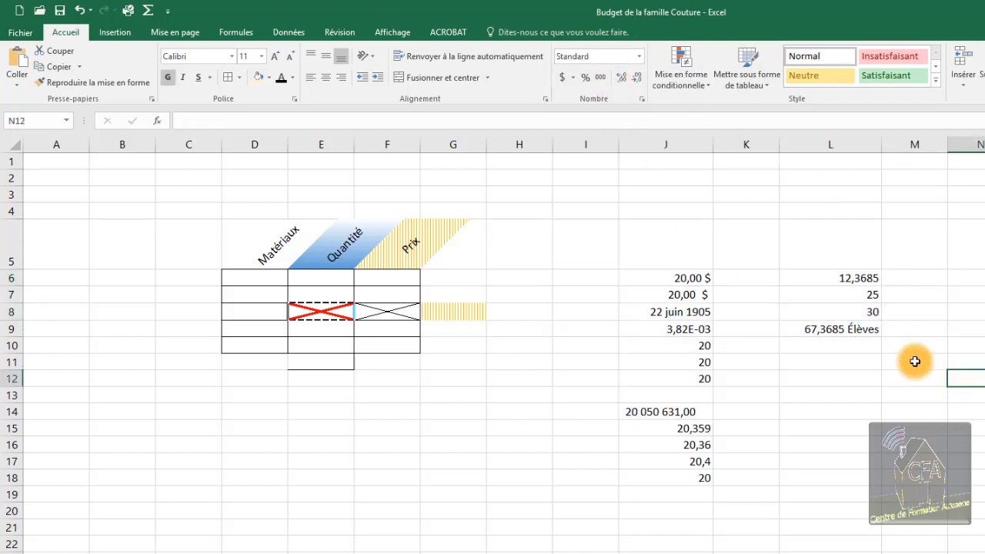
left_click(835, 328)
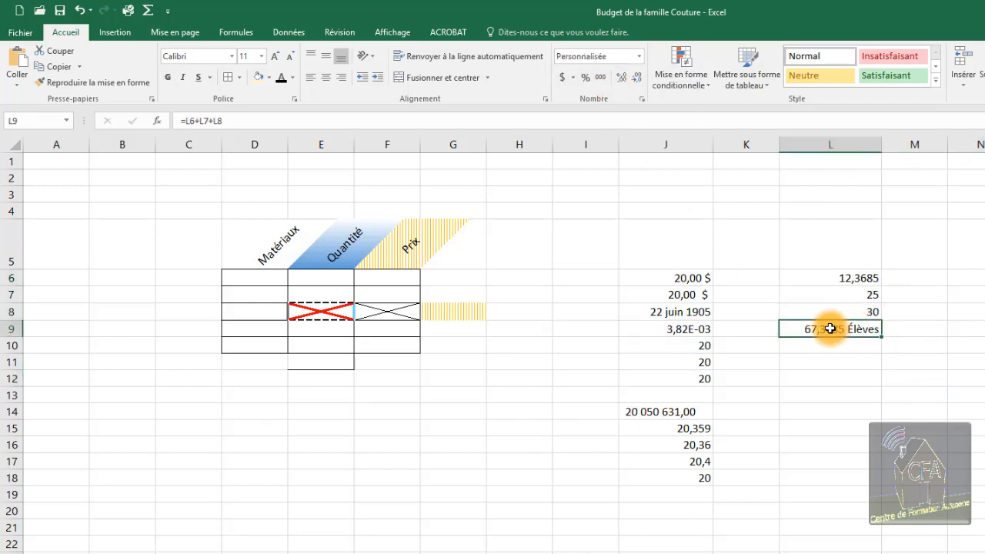
left_click(851, 396)
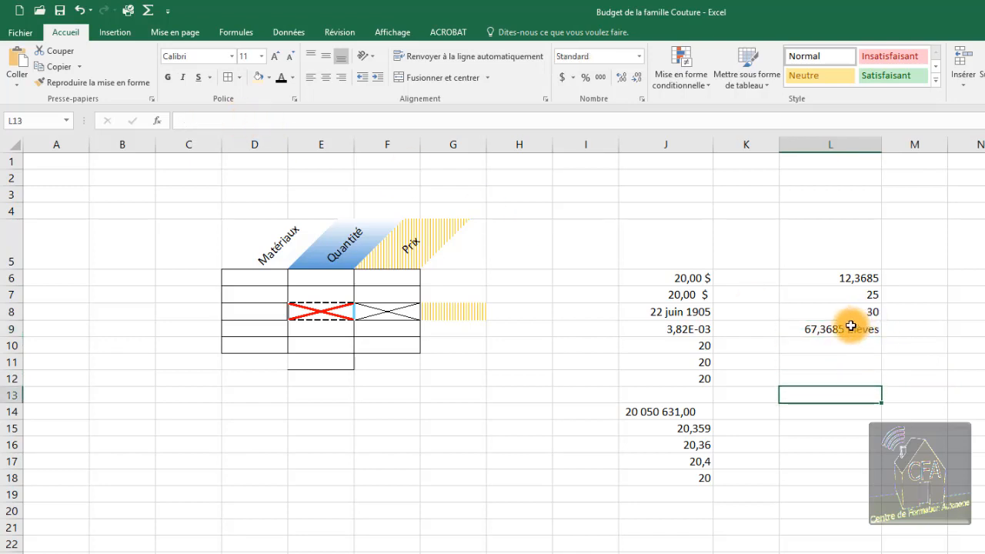